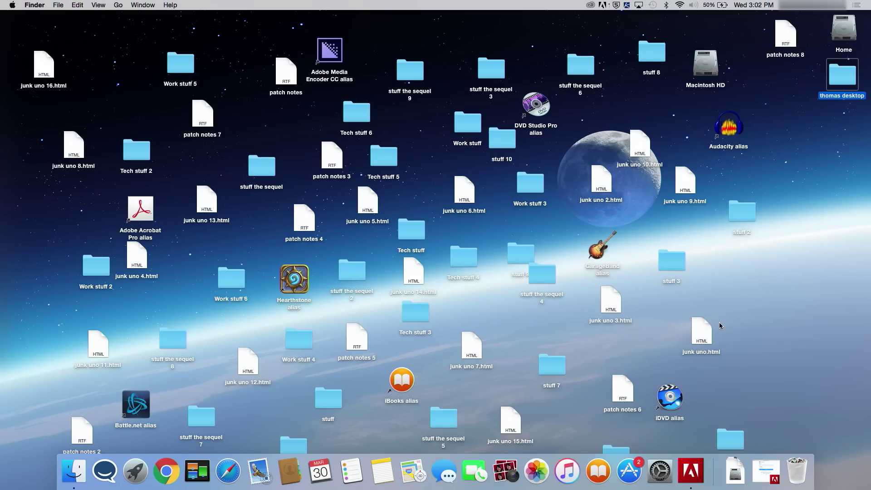
Step: Empty the Trash from the Dock and confirm permanently erasing its contents
right_click(799, 471)
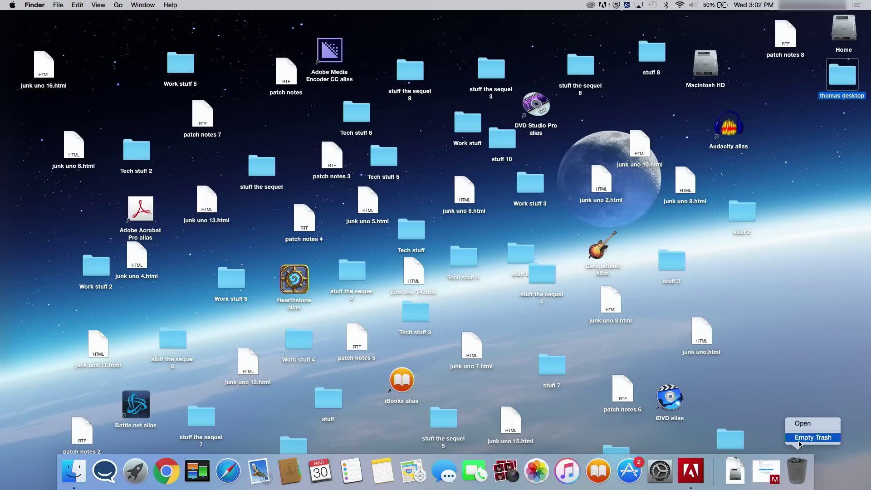
click(812, 437)
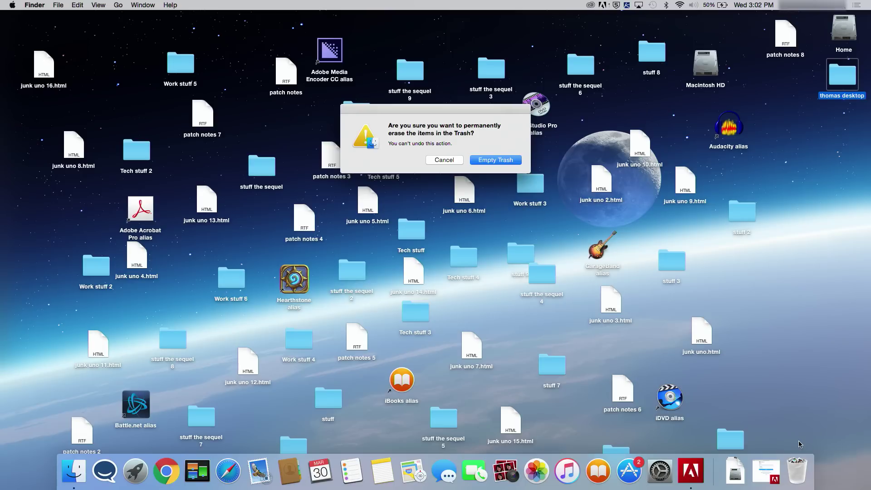
click(502, 162)
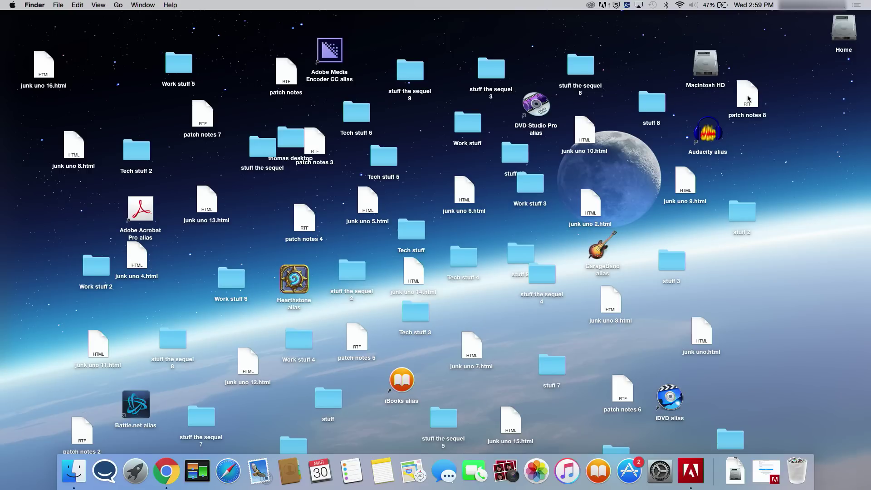
Step: Move patch notes 8 and nearby desktop icons toward the top right, nudging the Audacity alias right
drag(748, 98, 786, 39)
drag(651, 104, 652, 53)
drag(708, 131, 729, 126)
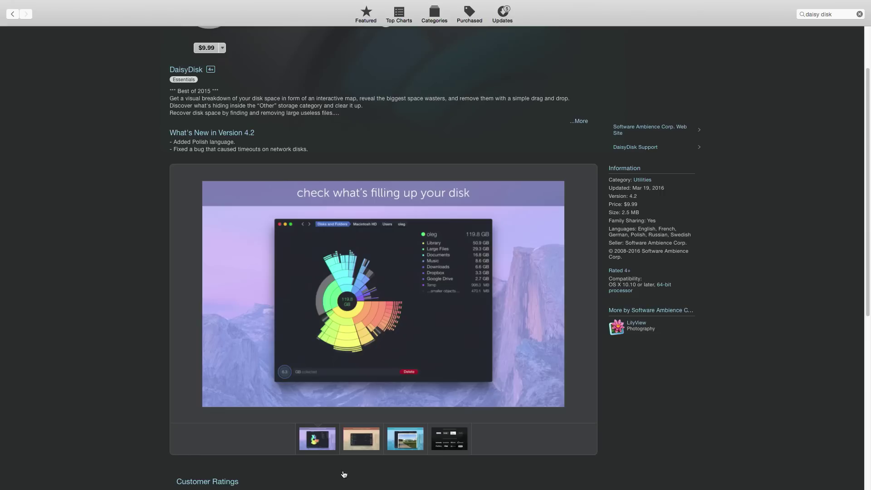
Step: View the second and third DaisyDisk screenshots on its store page
click(355, 443)
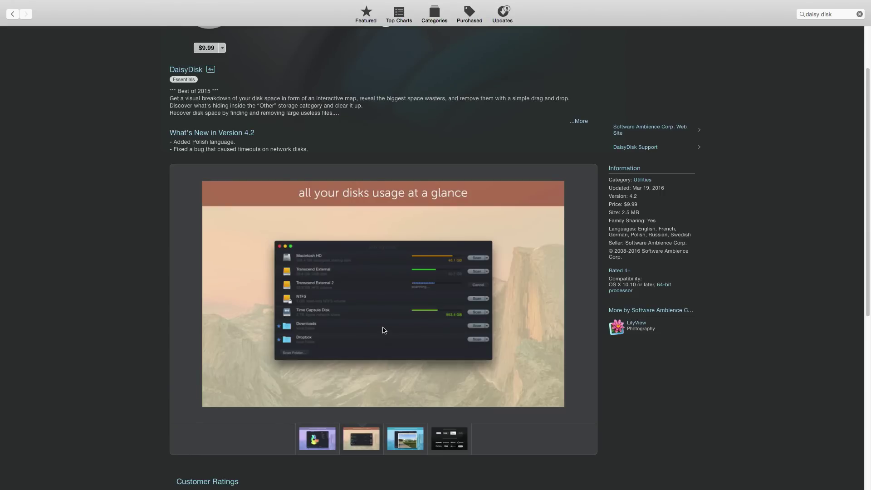
click(408, 442)
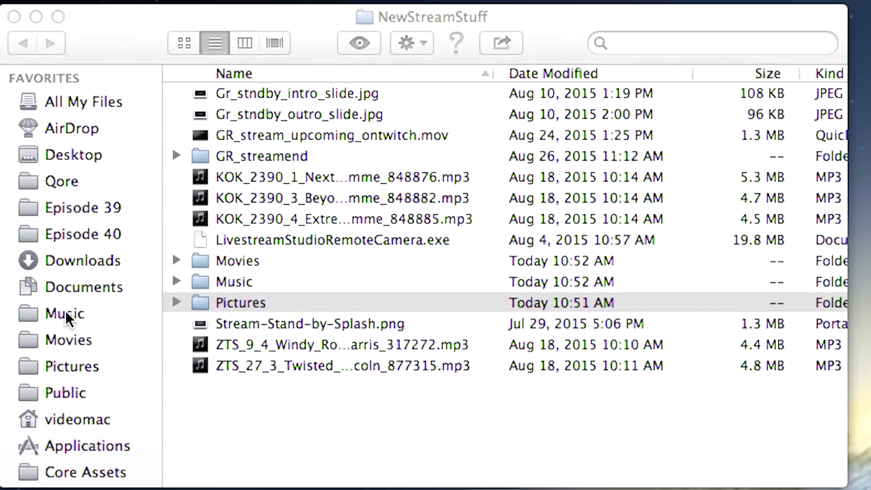
Step: Switch to Finder and go through the Music, Movies, then Pictures folders in the sidebar
key(super+Tab)
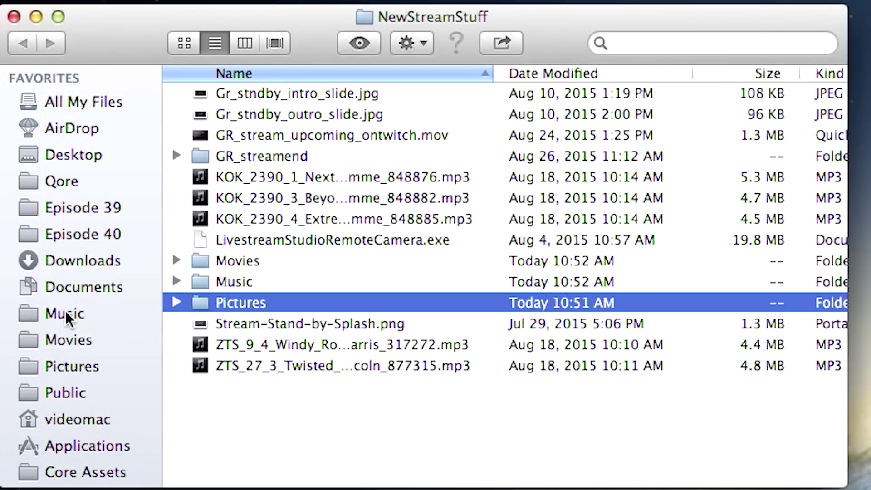
click(65, 313)
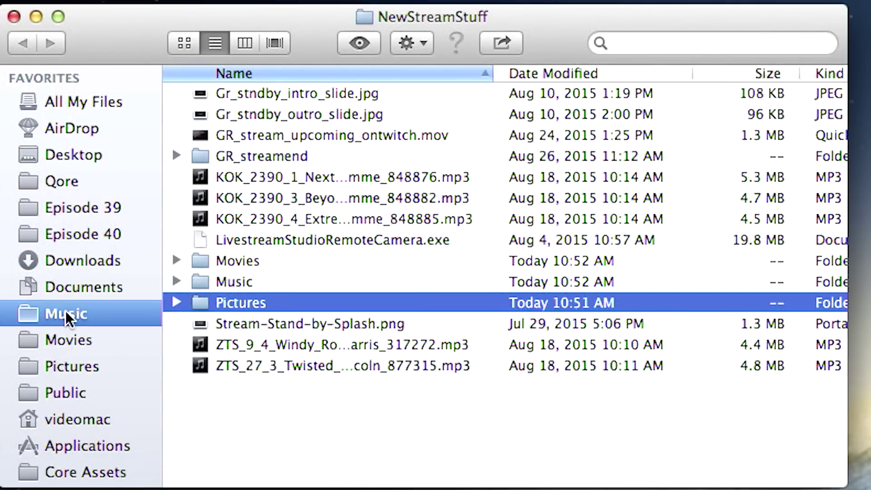
click(47, 343)
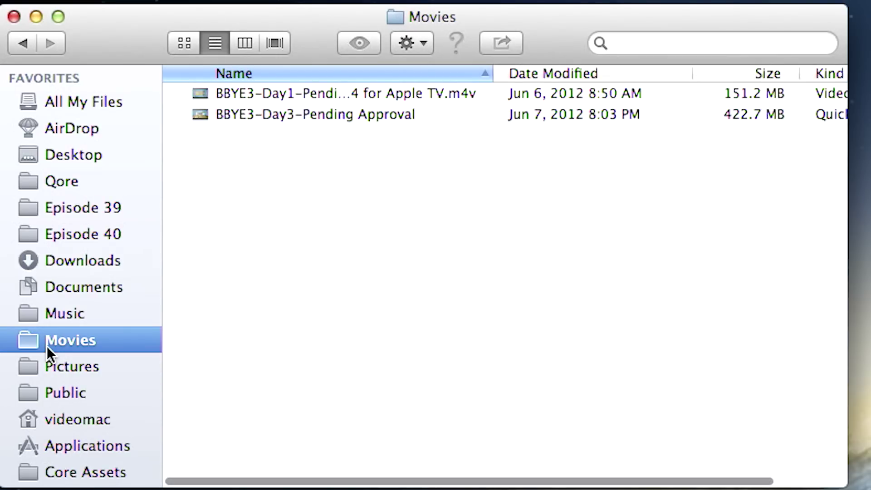
click(63, 365)
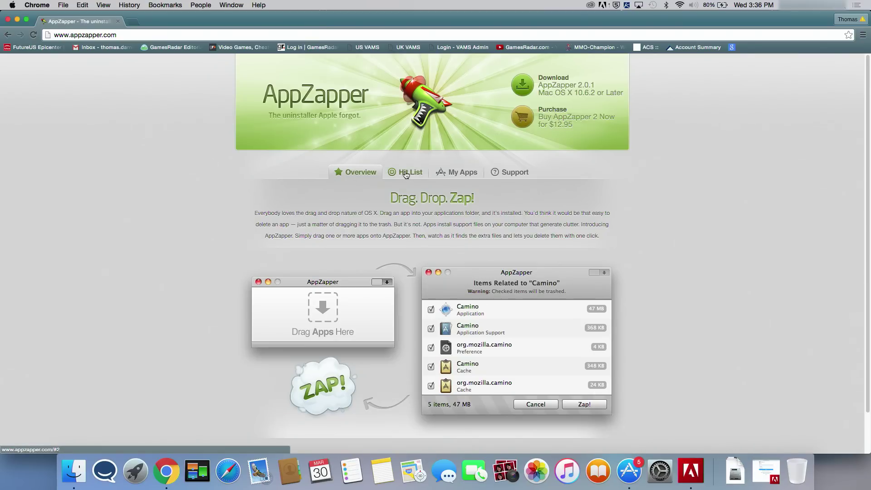
Step: Show the Hit List section on appzapper.com
click(406, 173)
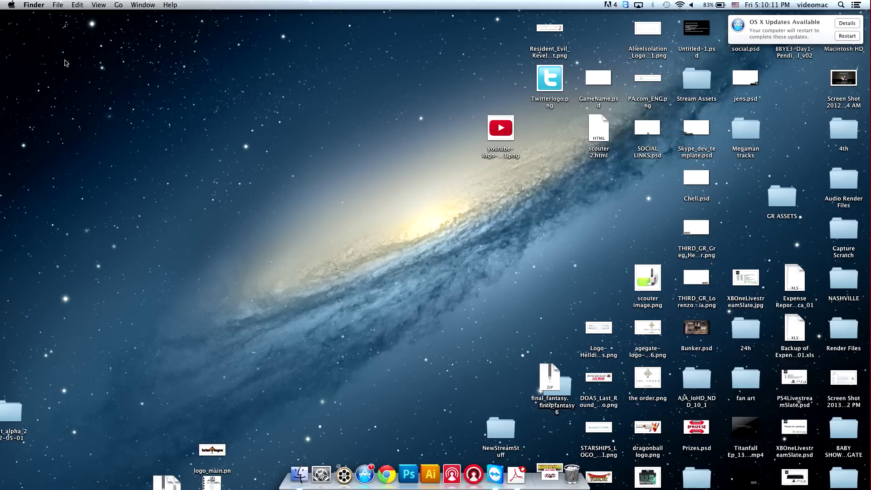
Step: Open the App Store Updates list, also reaching Software Update via About This Mac
click(366, 471)
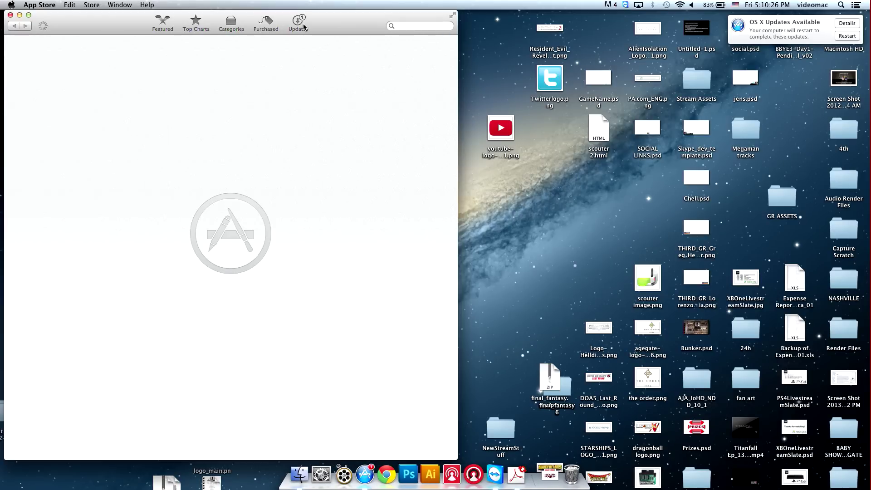
click(300, 24)
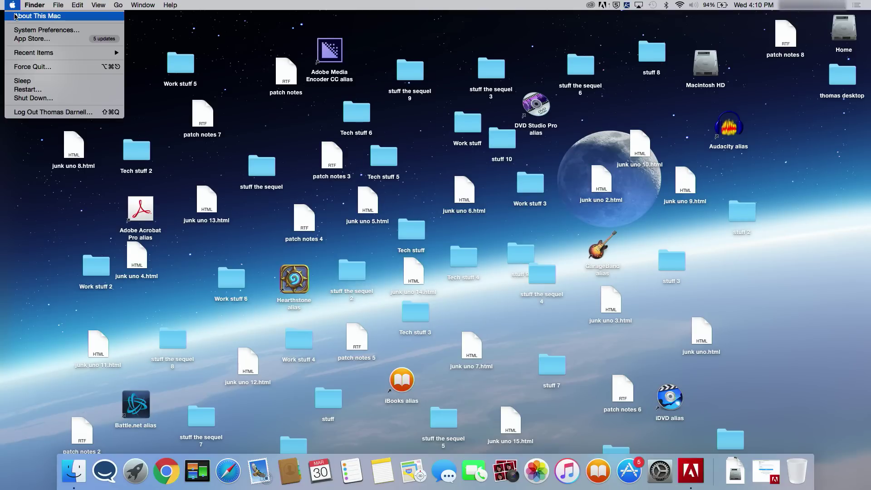
click(15, 18)
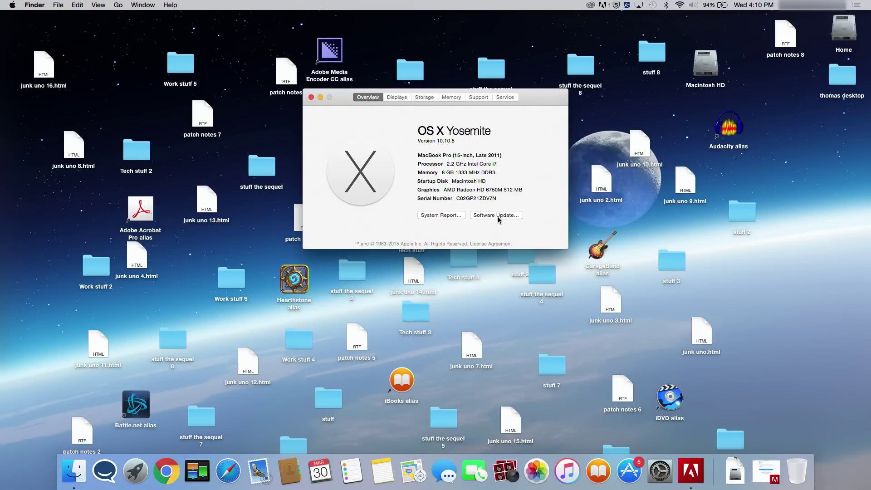
click(497, 217)
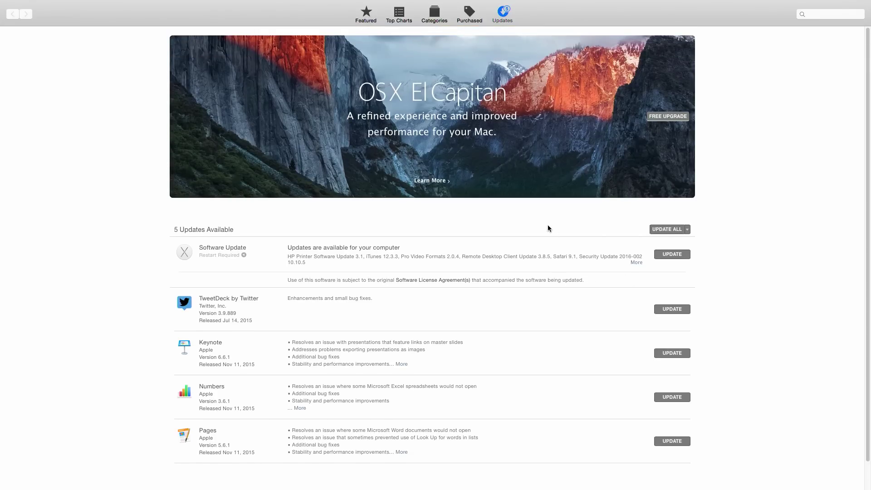
scroll(548, 228, down, 2)
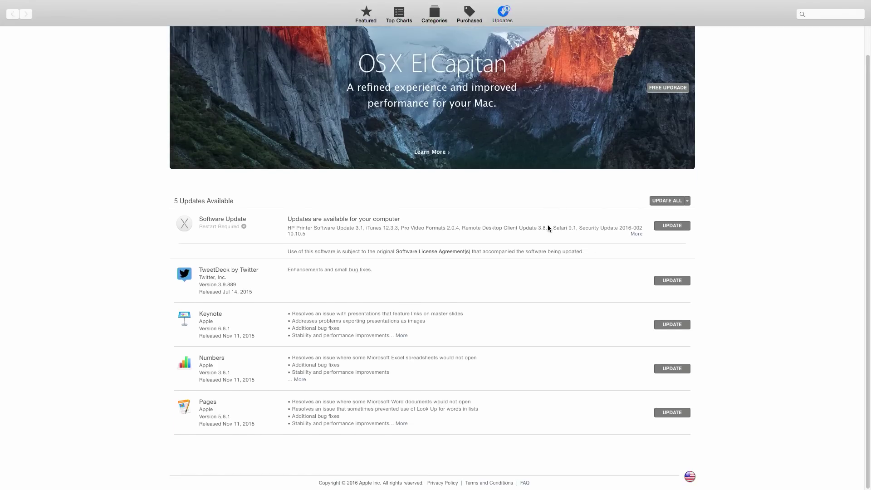
scroll(548, 228, up, 1)
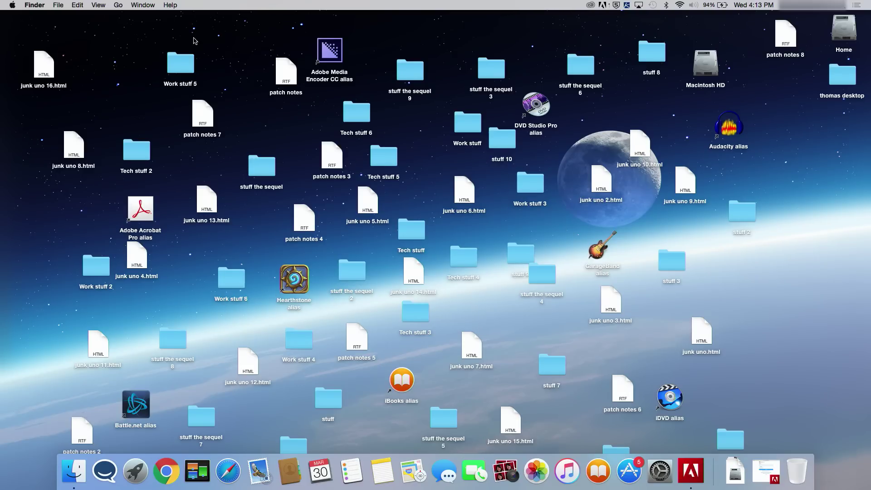
Step: Tick Reduce transparency under Accessibility > Display in System Preferences
click(660, 472)
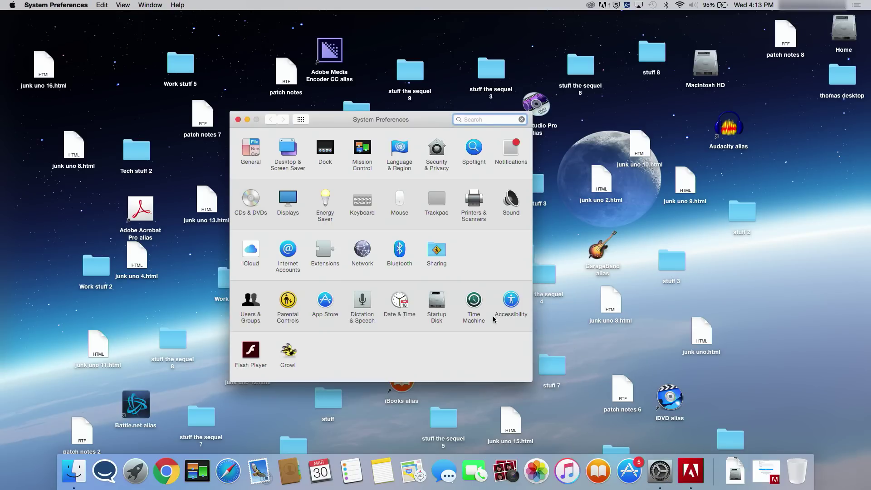
click(511, 303)
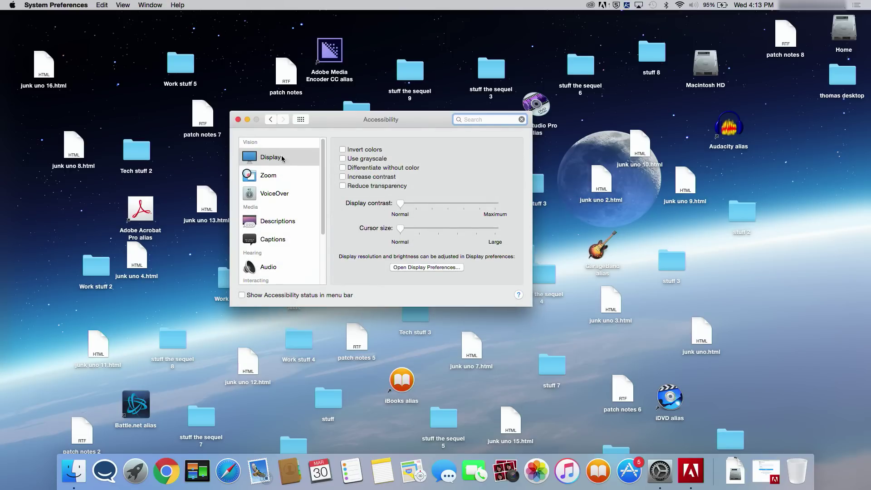
click(282, 158)
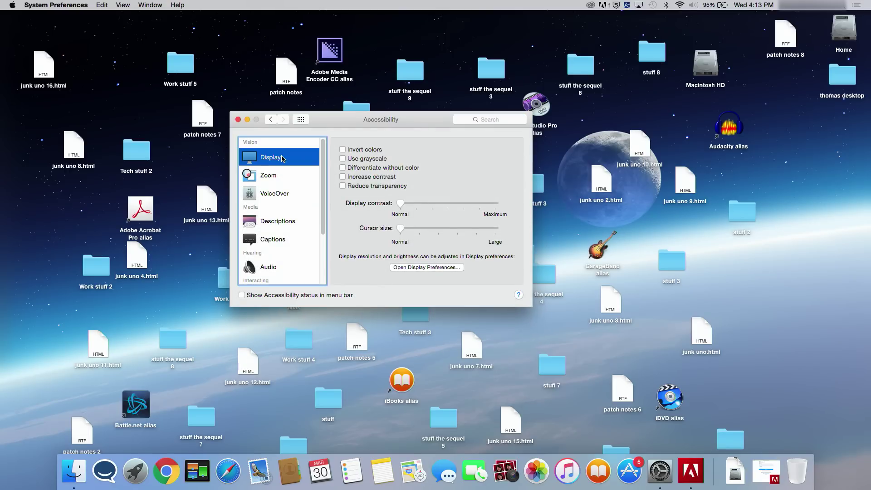
click(342, 186)
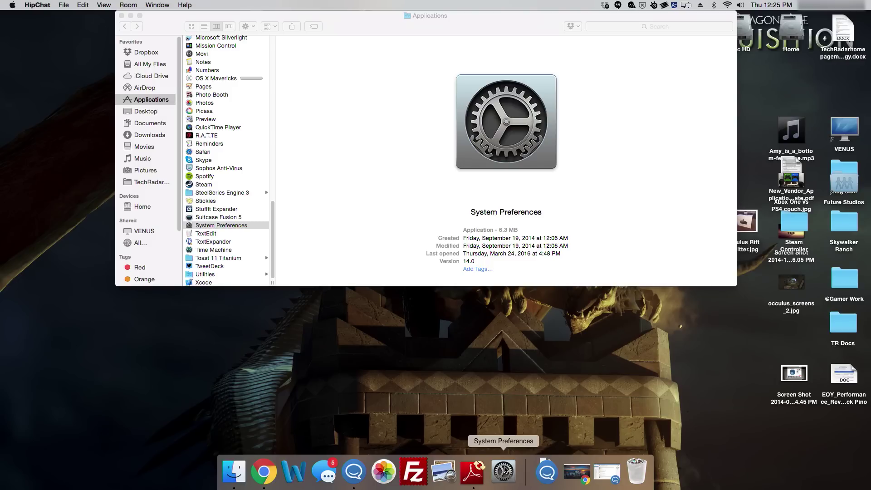
Step: In Users & Groups Login Items, tick Hide for HipChat (87), Dropbox and iTunesHelper
click(504, 470)
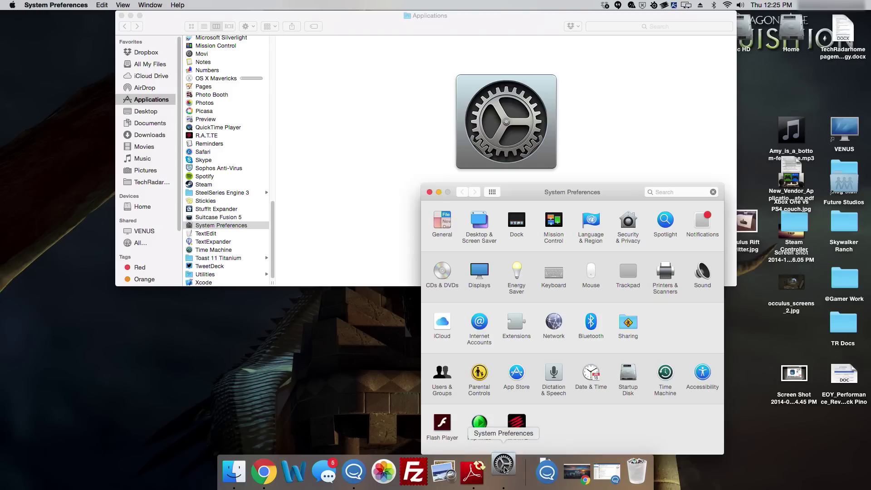
click(436, 375)
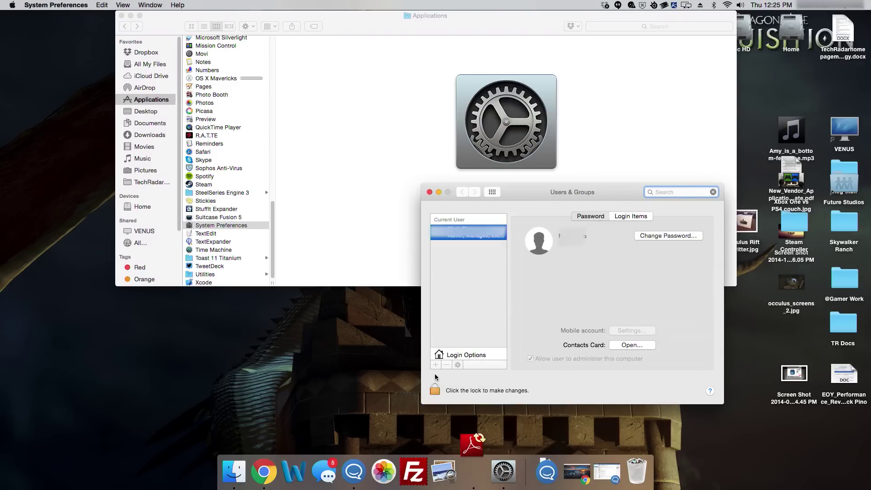
click(621, 215)
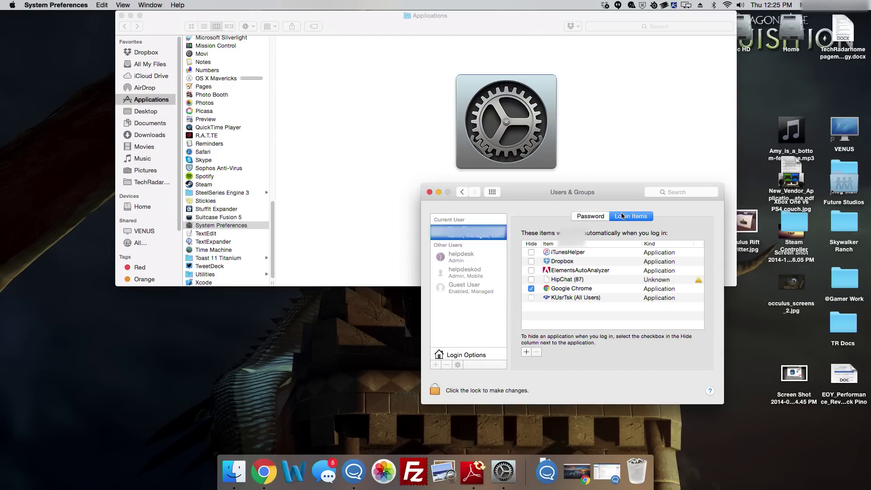
click(531, 279)
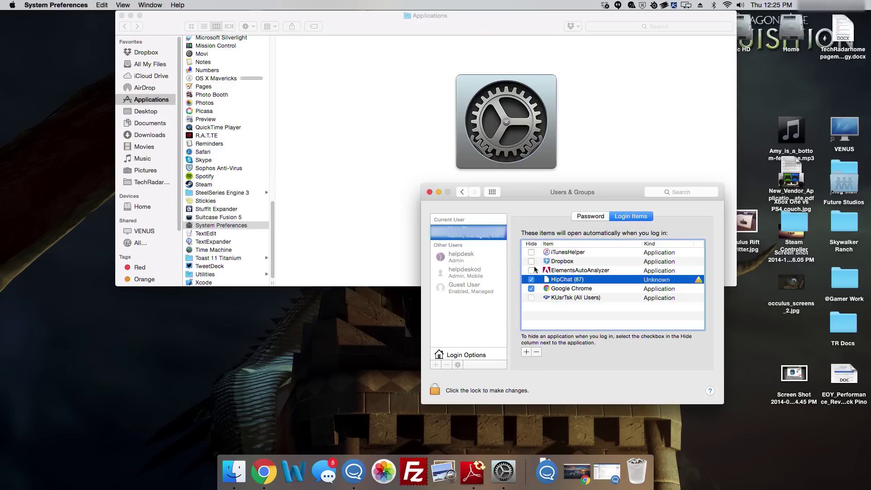
click(531, 261)
click(531, 252)
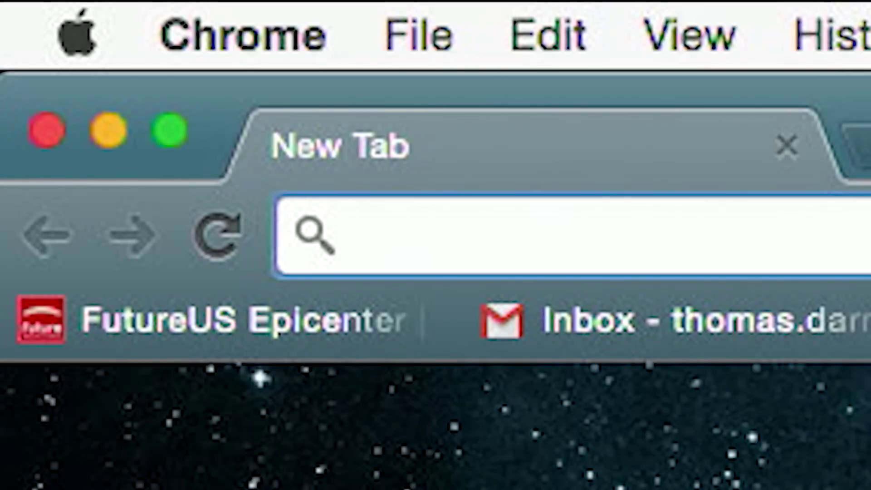
Step: Go to uk.crucial.com and start its scan of this Mac
text(uk.cru)
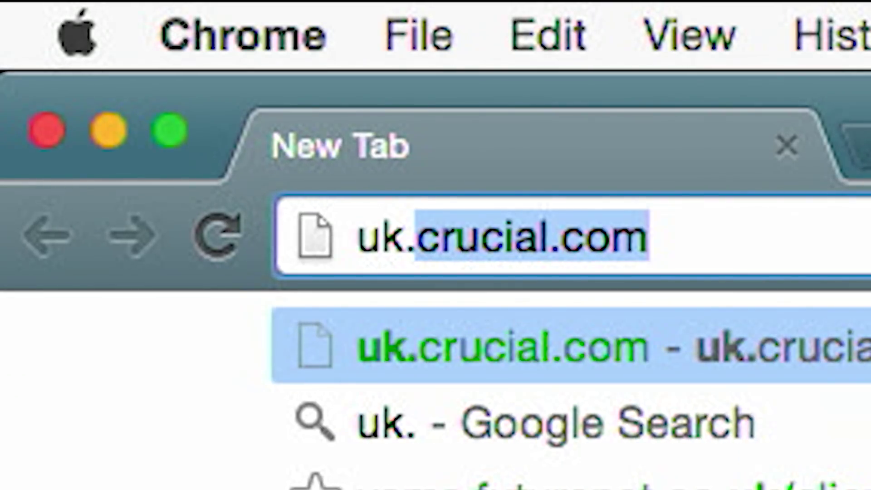
text(cial.com)
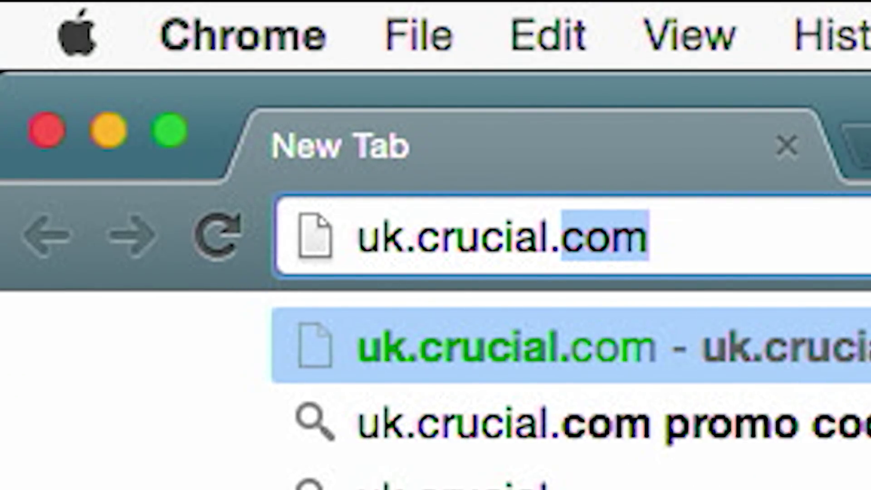
key(Return)
click(440, 362)
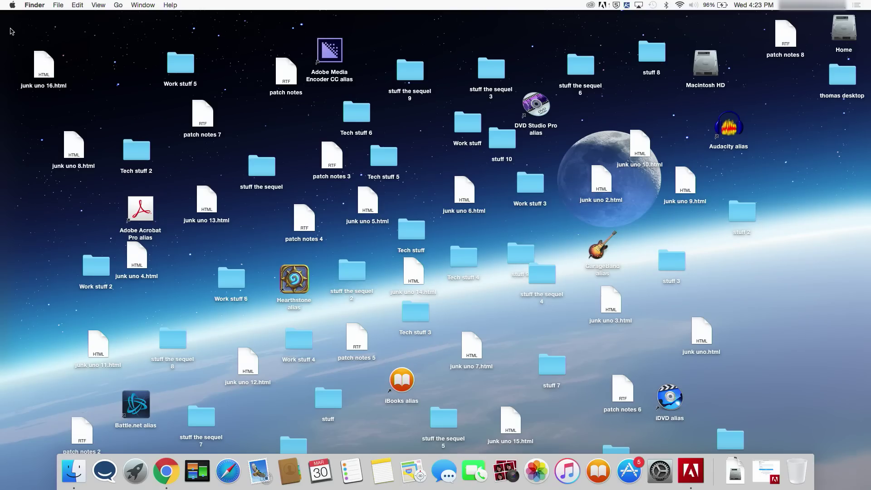
Step: Select and copy the 64 desktop items, then open Home and bring up the paste option
drag(11, 31, 808, 451)
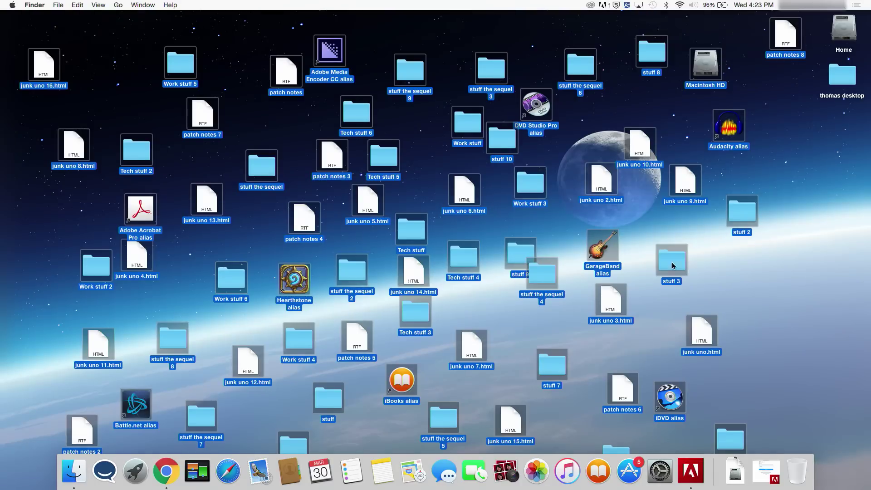
right_click(672, 265)
click(716, 358)
double_click(834, 29)
right_click(130, 123)
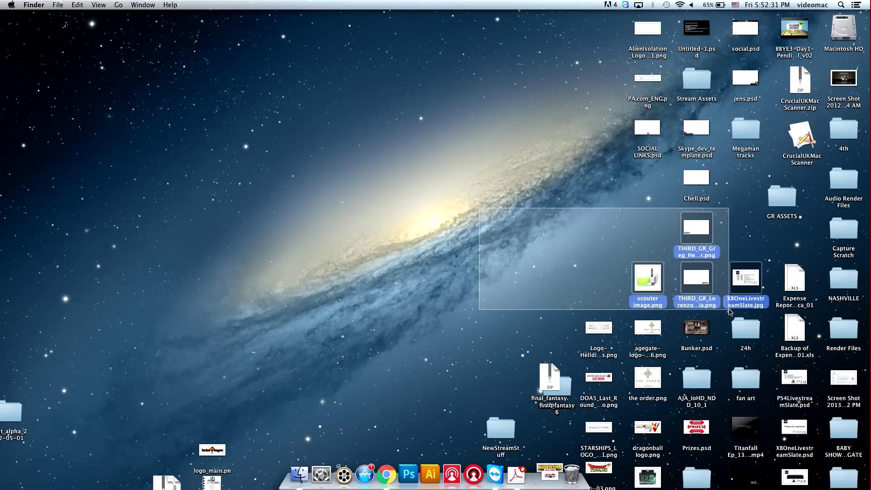
right_click(686, 233)
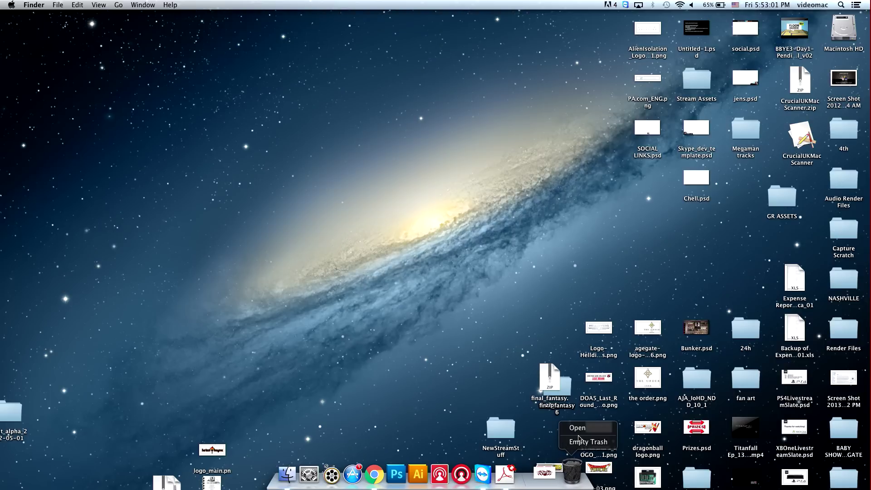
Step: Empty the Trash with Cmd+Shift+Delete and confirm permanent erasure
key(super+shift+BackSpace)
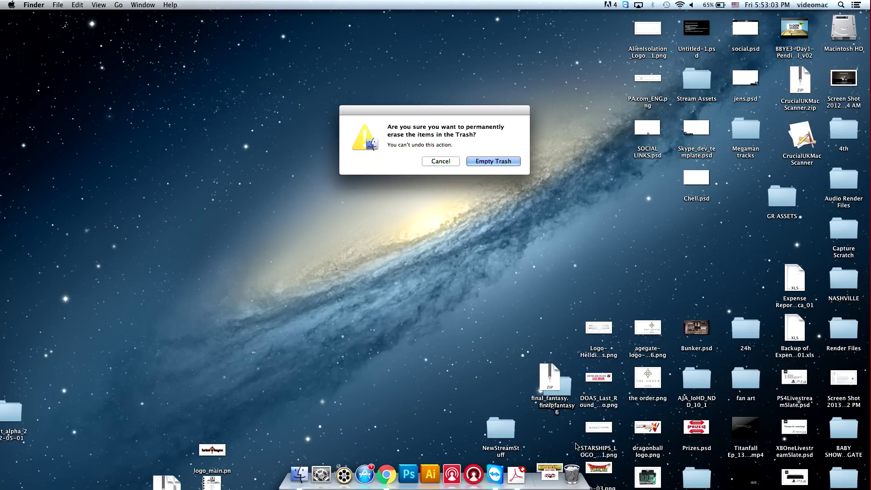
click(481, 162)
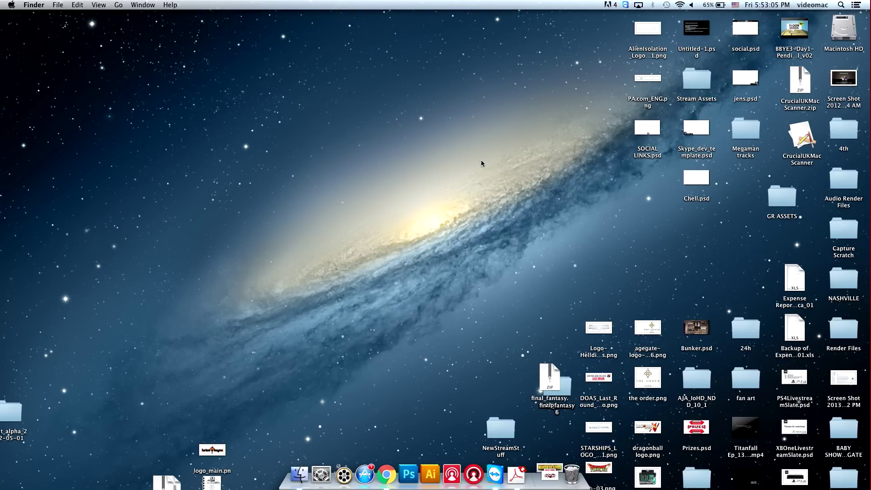